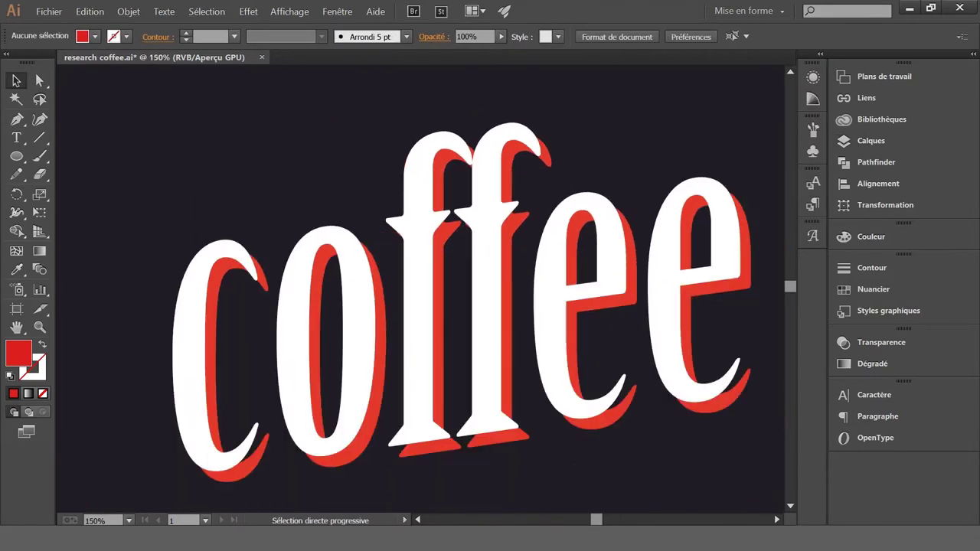
Offset the 'coffee' letters by 7 px and ungroup the result into separate letter shapes
text(7)
key(Tab)
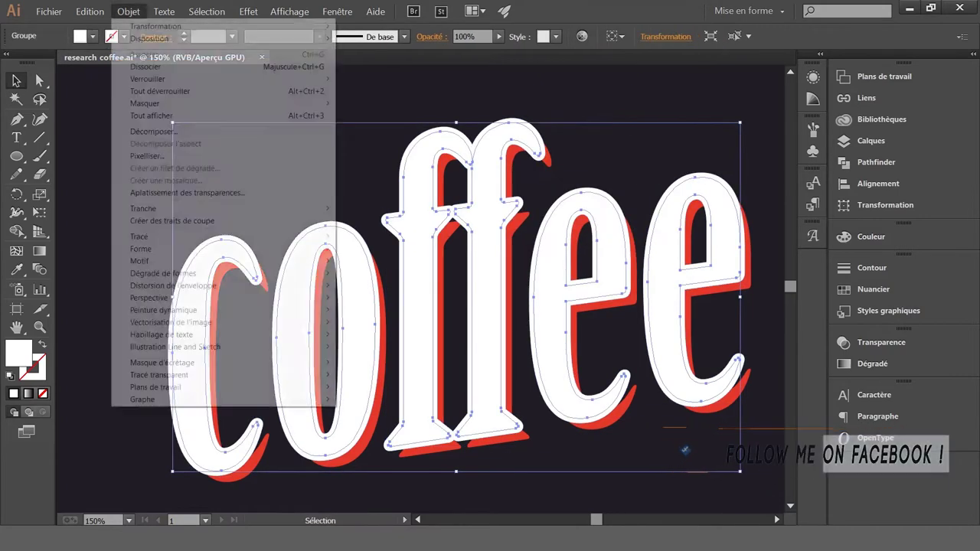
key(ctrl+a)
key(shift+m)
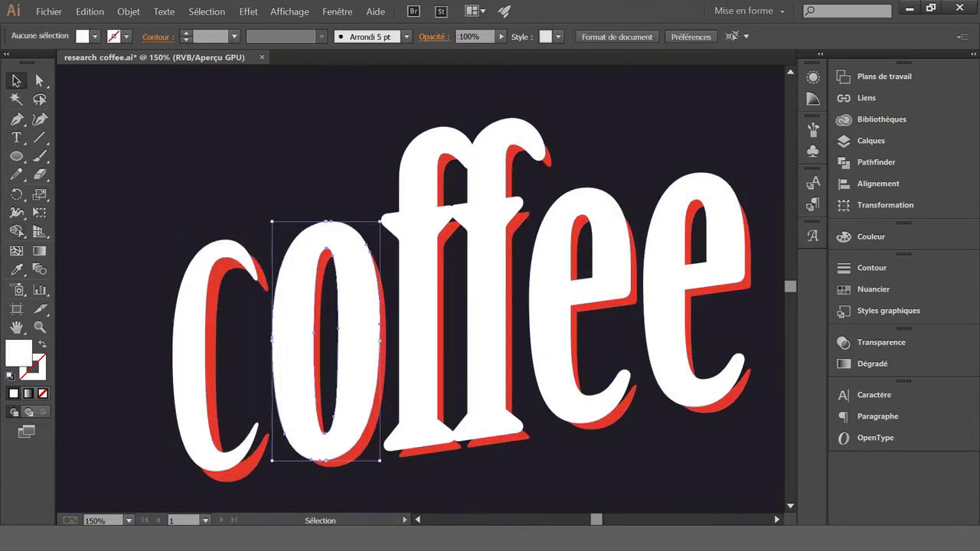
Delete the piece of the top slanted line that crosses the ff in 'coffee'
click(257, 257)
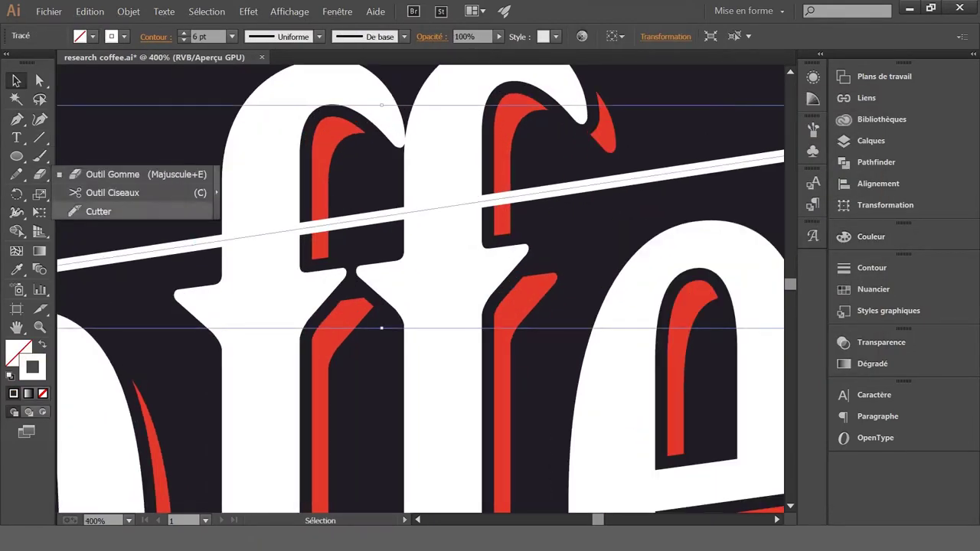
drag(40, 174, 84, 190)
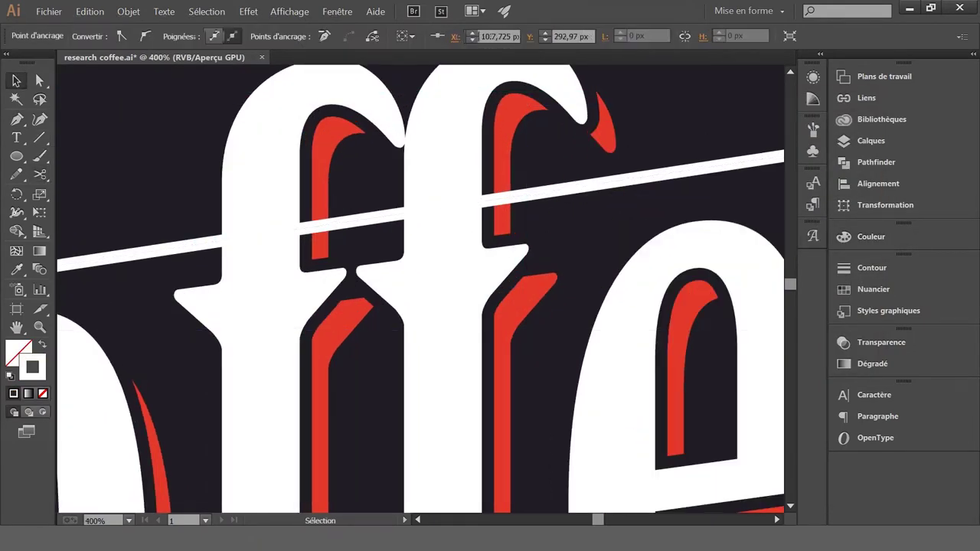
key(Delete)
Draw the coffee cup's side stroke with the Pen tool
scroll(390, 231, up, 4)
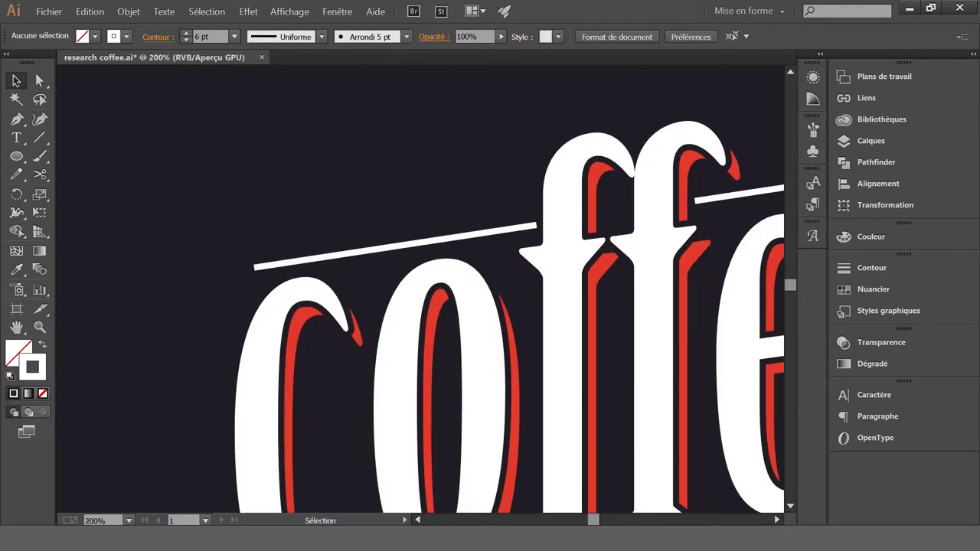
key(p)
click(253, 196)
scroll(249, 158, up, 1)
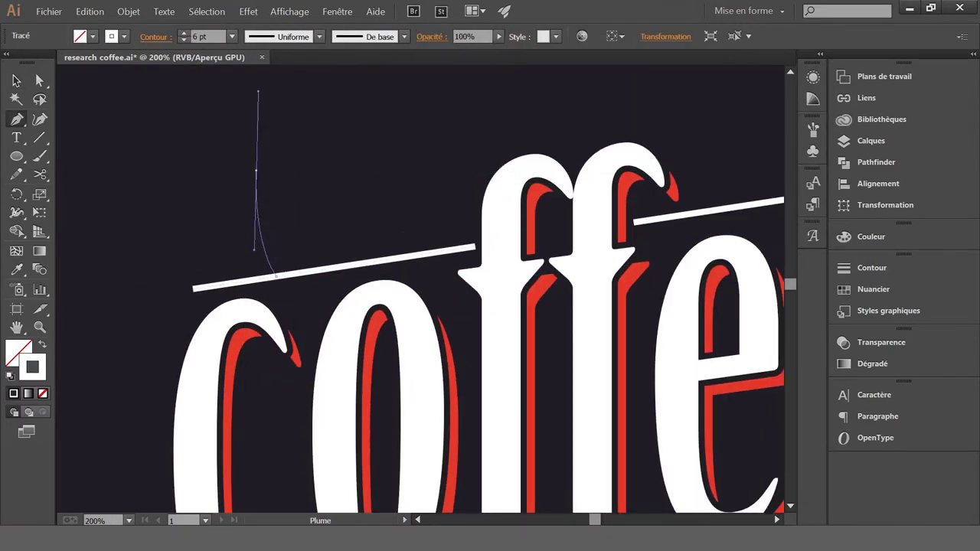
scroll(259, 109, up, 1)
key(l)
Add the cup's elliptical rim and right side, nudging the bottom-left corner left
key(v)
mouse_move(182, 163)
mouse_down()
mouse_move(369, 184)
mouse_move(337, 181)
mouse_up()
scroll(307, 184, down, 2)
scroll(368, 141, up, 3)
key(p)
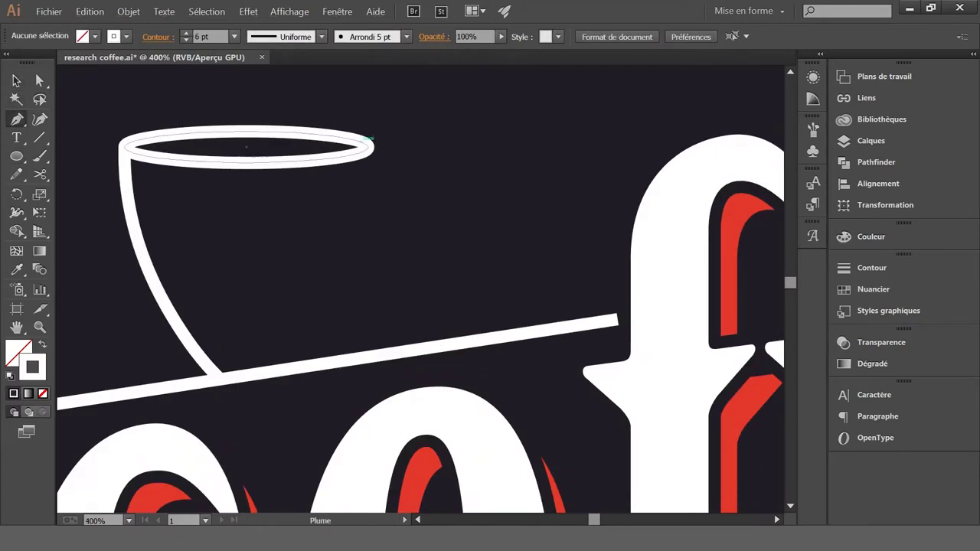
click(365, 193)
key(v)
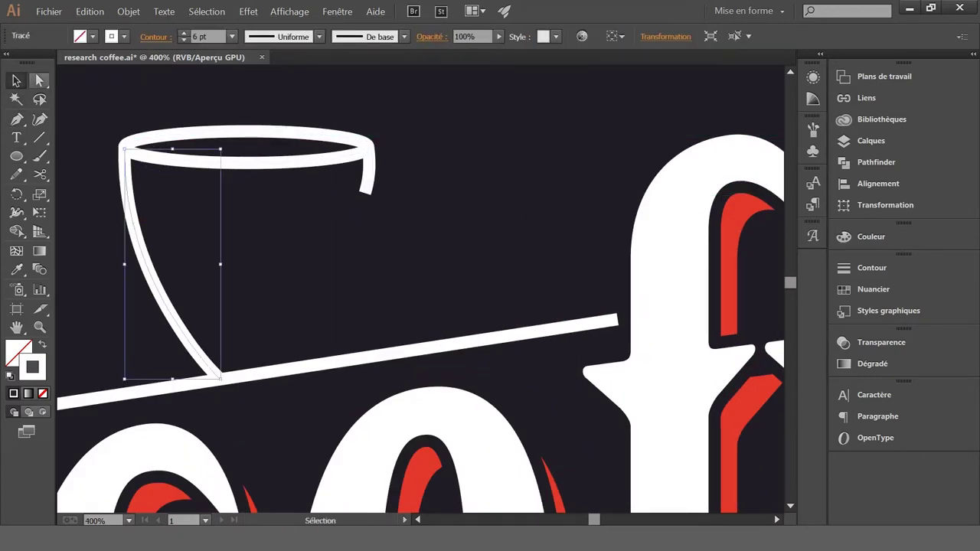
drag(221, 378, 215, 377)
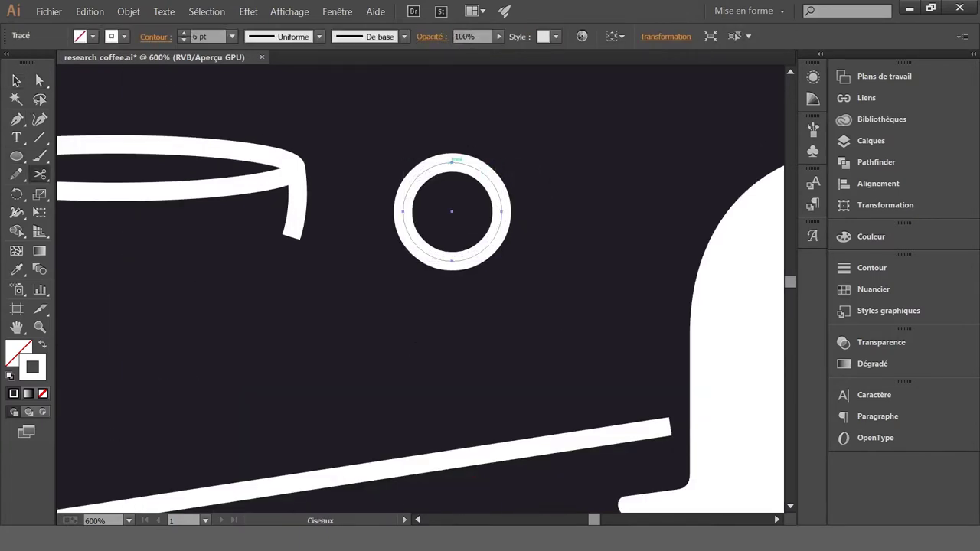
Cut the handle ring at two points and pull its left half away
click(454, 160)
click(452, 261)
key(v)
drag(403, 192, 381, 170)
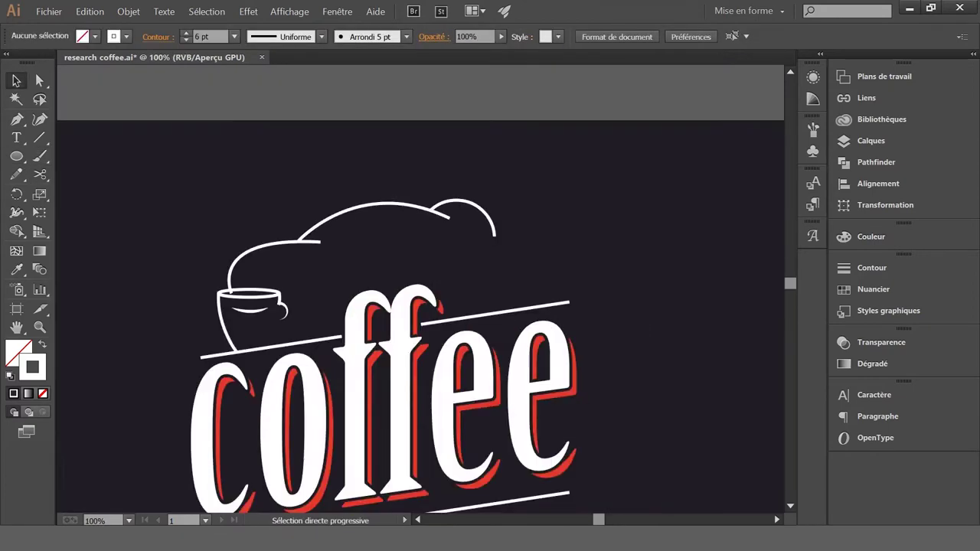
Draw a white stroked circle and a curved tapering anchor along the cloud stroke
drag(540, 233, 540, 234)
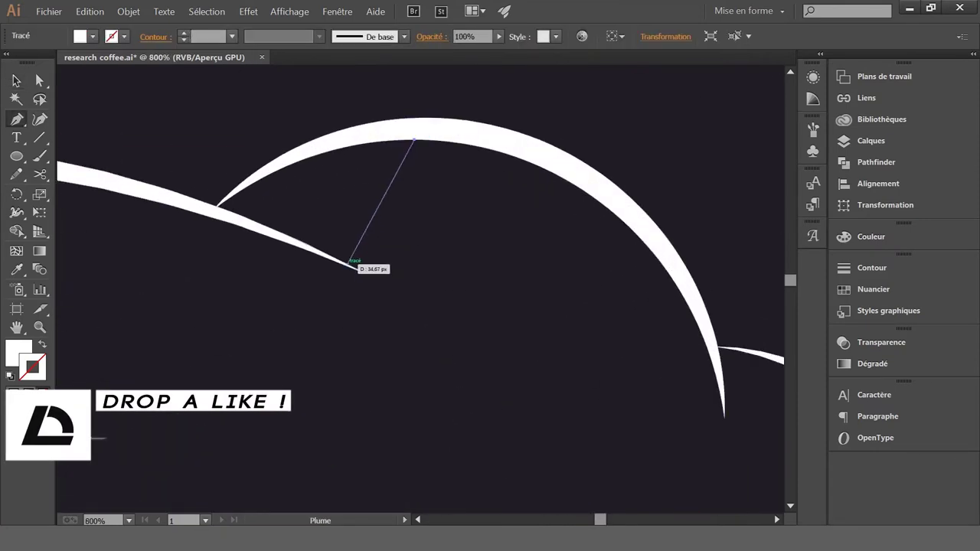
drag(351, 265, 570, 371)
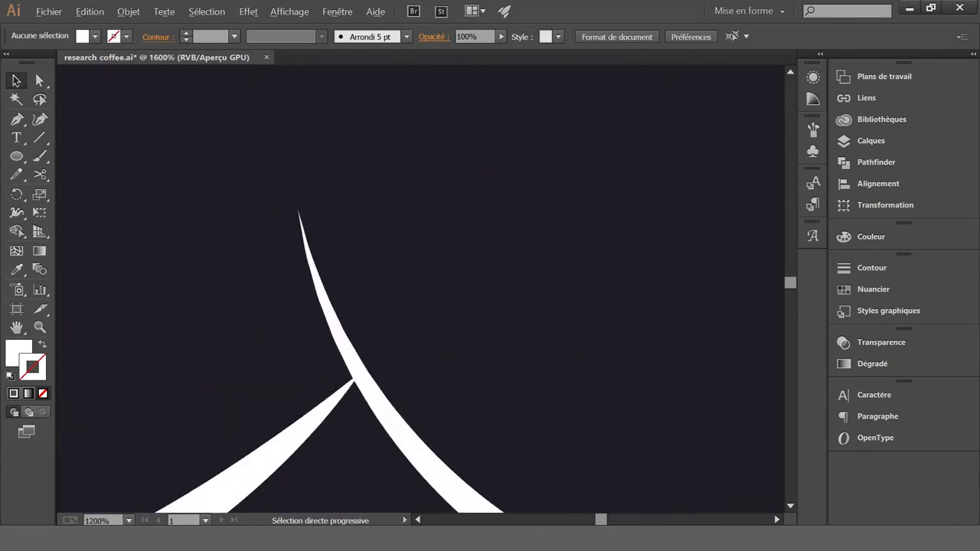
Finish the first spike and unite it with the cloud stroke in Pathfinder
drag(329, 265, 405, 228)
key(v)
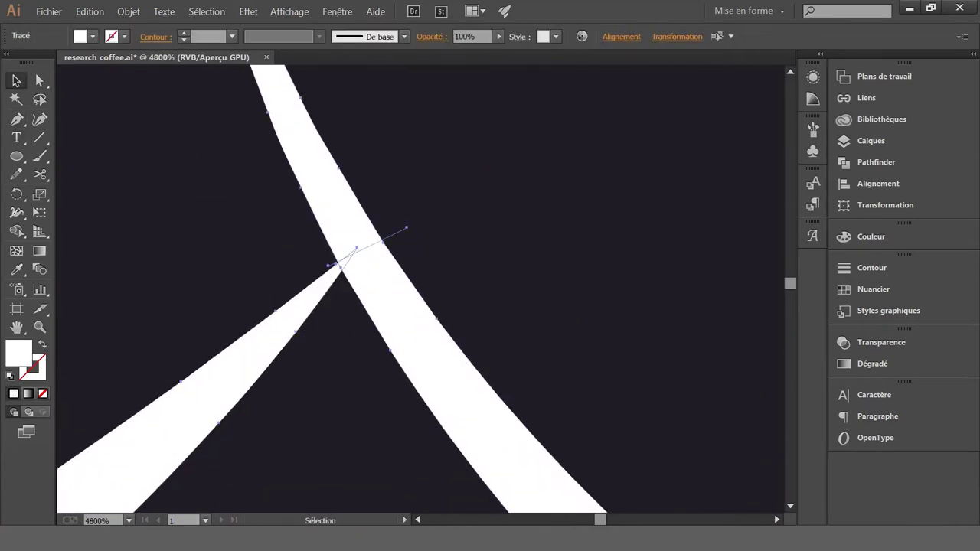
click(876, 162)
click(693, 134)
key(ctrl+minus)
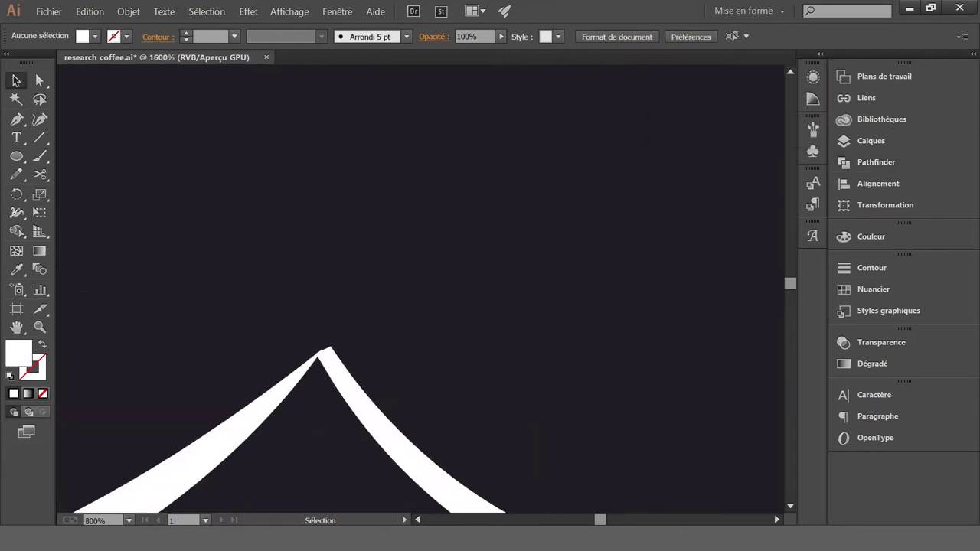
Draw a second curved, filled spike at another cloud join
key(p)
click(193, 478)
key(ctrl+minus)
drag(347, 230, 335, 117)
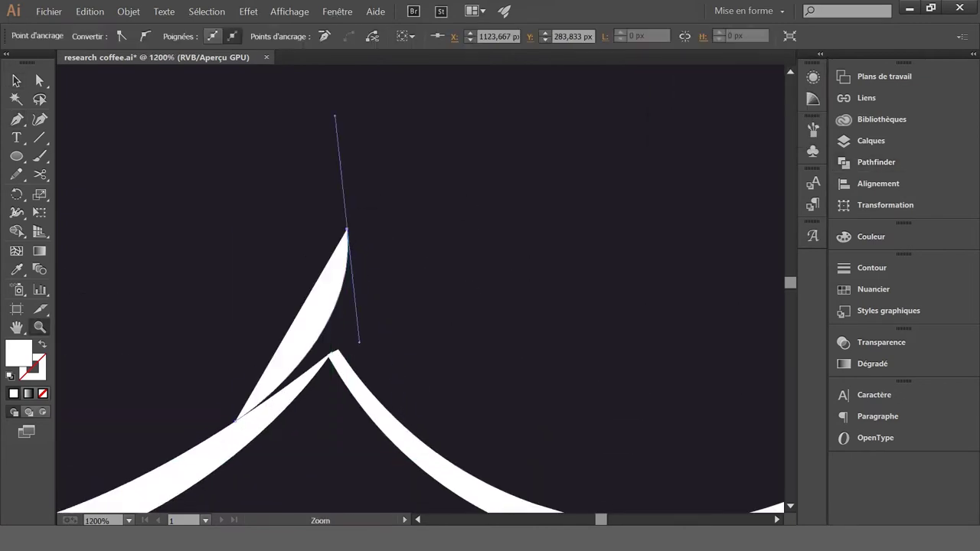
key(ctrl+z)
drag(408, 90, 473, 419)
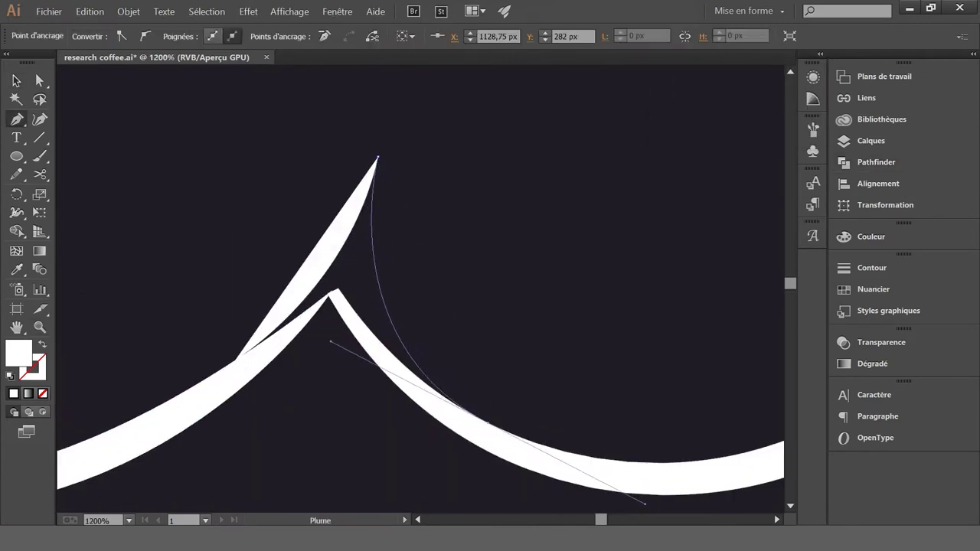
drag(646, 504, 619, 477)
Merge the new spike via Pathfinder and delete the stray white spike
scroll(329, 295, up, 5)
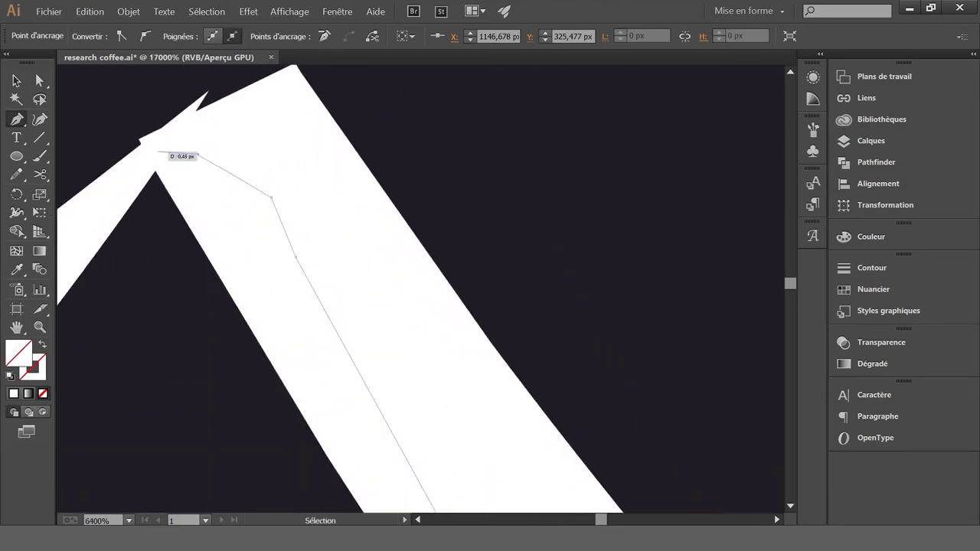
scroll(159, 153, down, 2)
scroll(164, 315, down, 2)
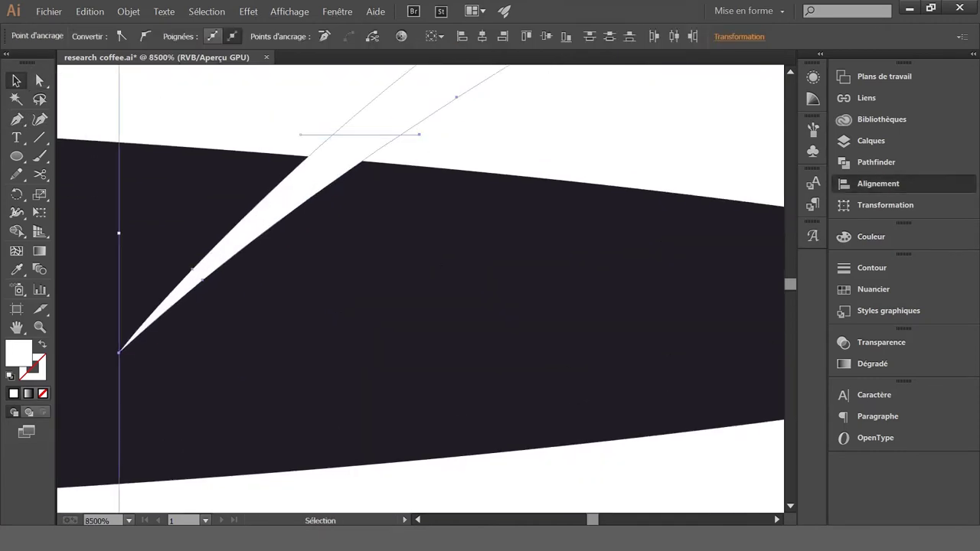
click(876, 161)
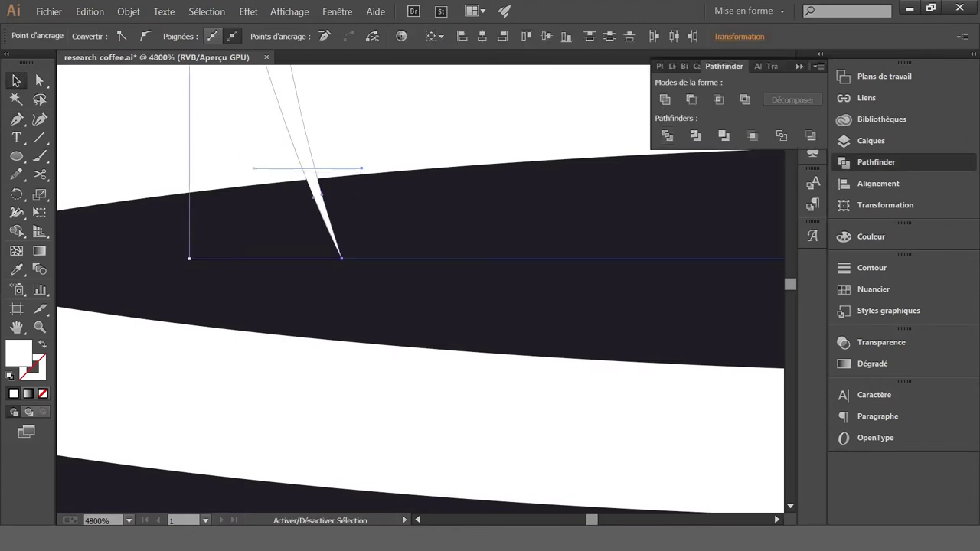
right_click(317, 190)
click(367, 252)
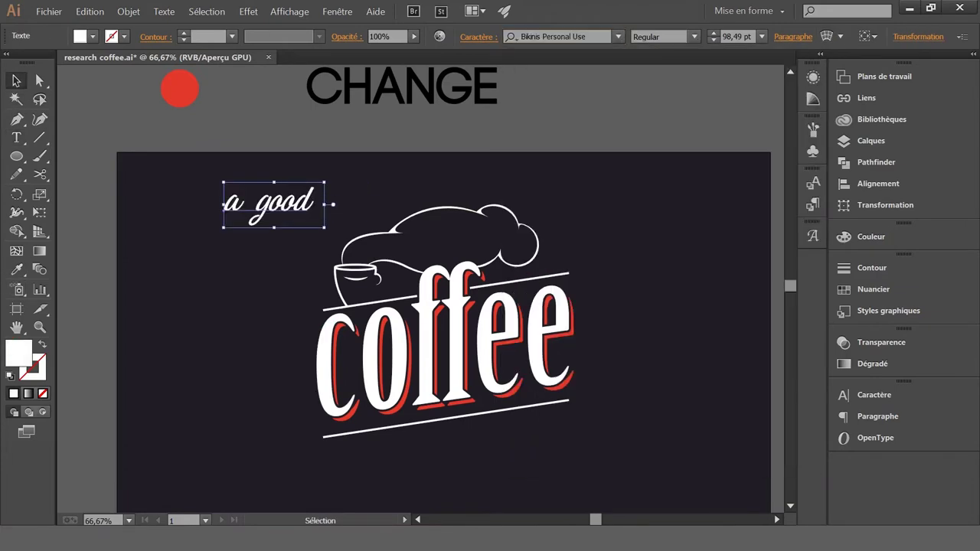
Move the 'a good' lettering into the steam cloud
key(ctrl+plus)
key(ctrl+plus)
drag(339, 179, 712, 222)
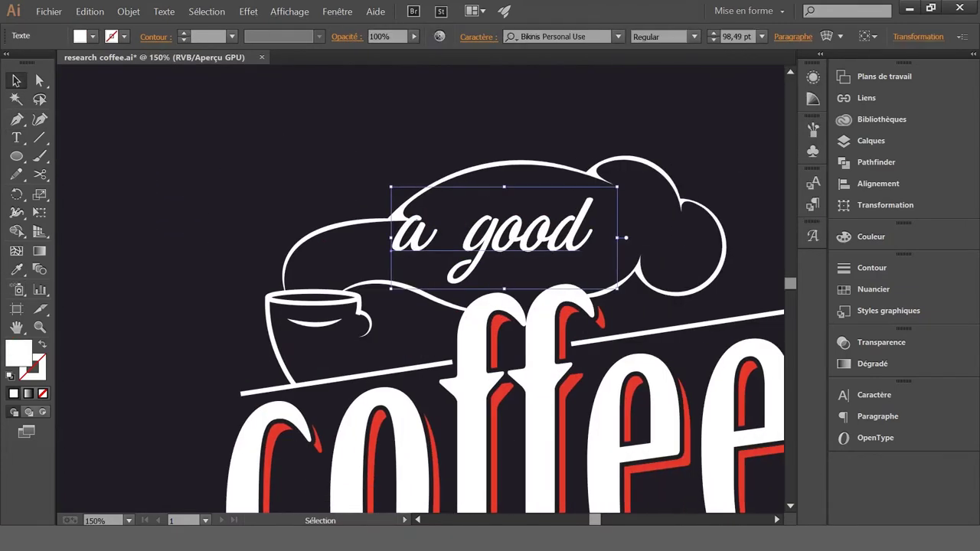
key(ctrl+plus)
key(ctrl+plus)
drag(487, 210, 467, 222)
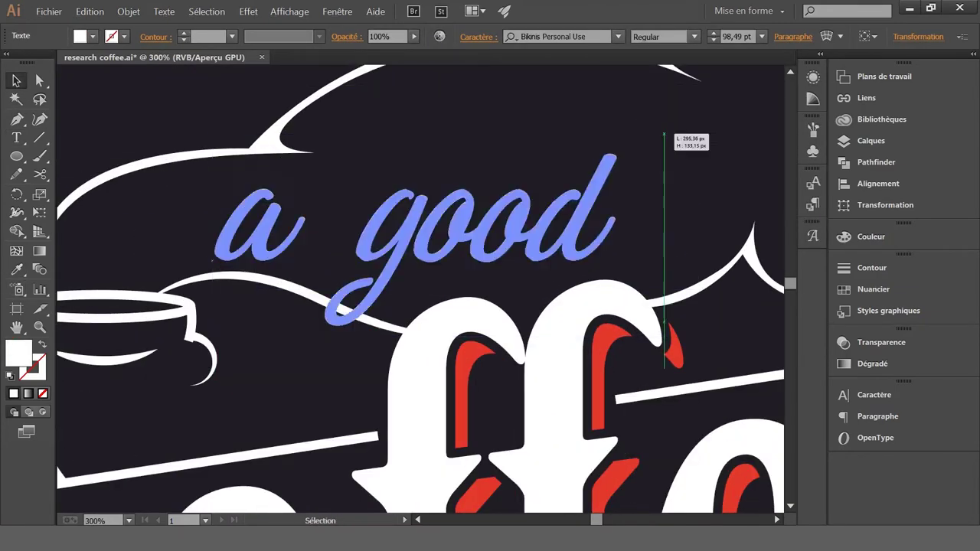
key(ctrl+0)
key(ctrl+plus)
key(ctrl+plus)
key(ctrl+plus)
Expand the 'a good' text into outlined shapes
click(128, 10)
click(153, 191)
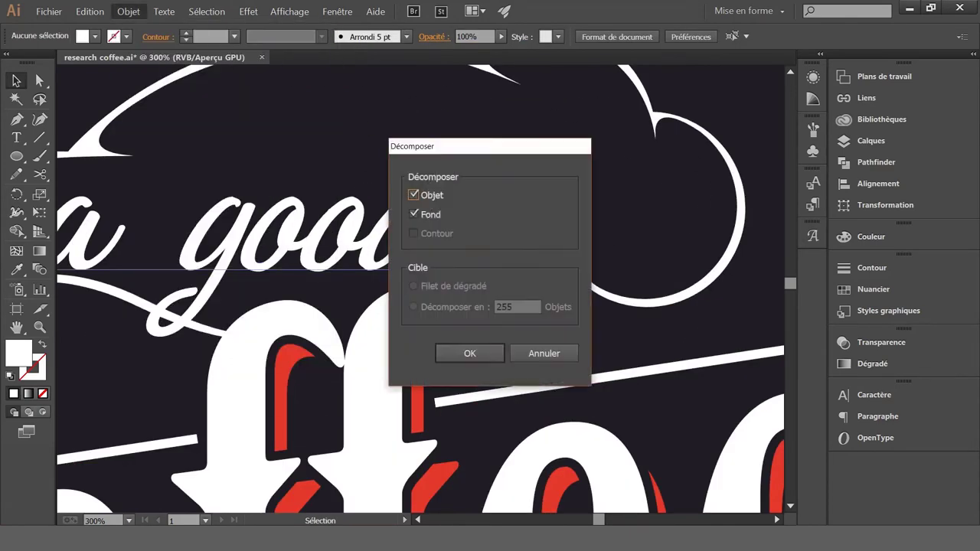
key(Return)
right_click(325, 224)
key(ctrl+plus)
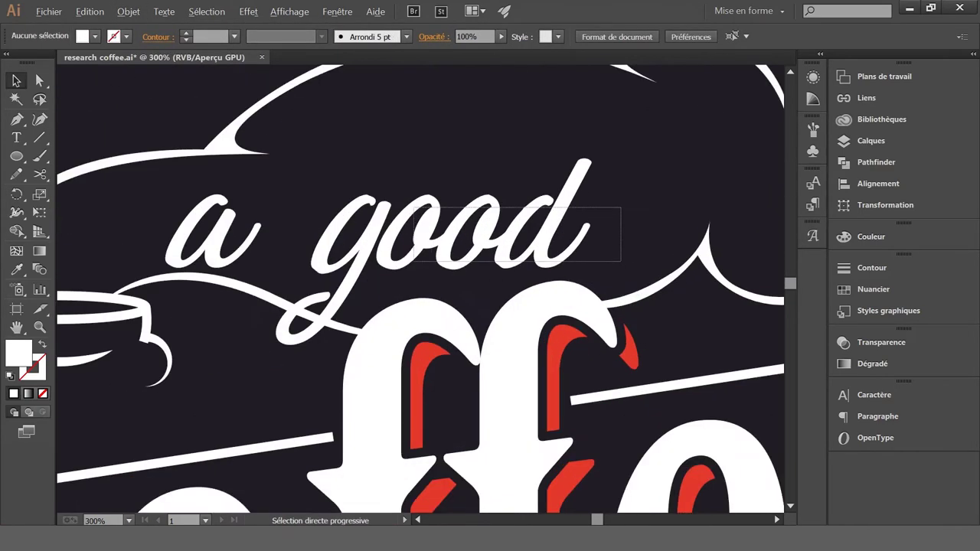
Reposition the word 'good' and nudge it into its final place
drag(393, 259, 449, 230)
key(ctrl+minus)
key(ctrl+minus)
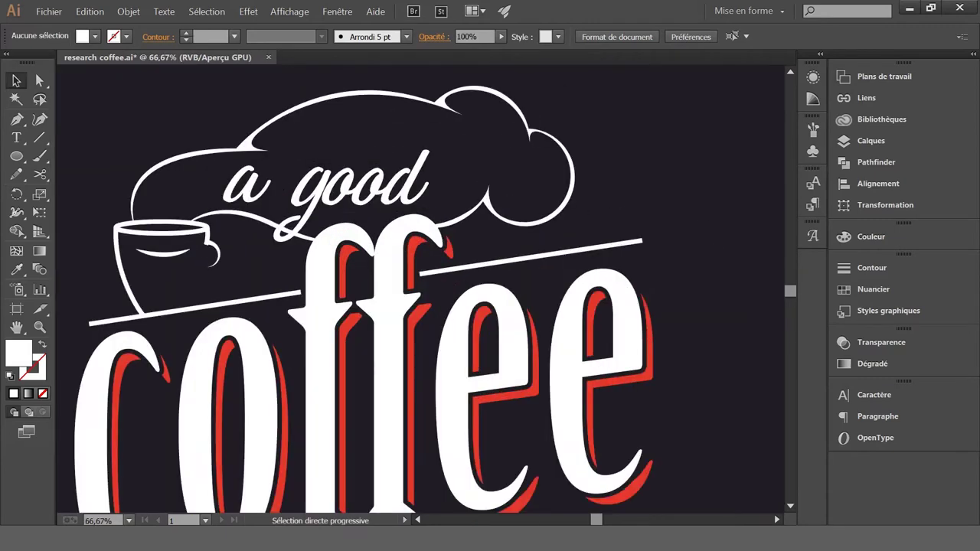
key(ctrl+plus)
key(ctrl+plus)
key(ctrl+minus)
key(ctrl+plus)
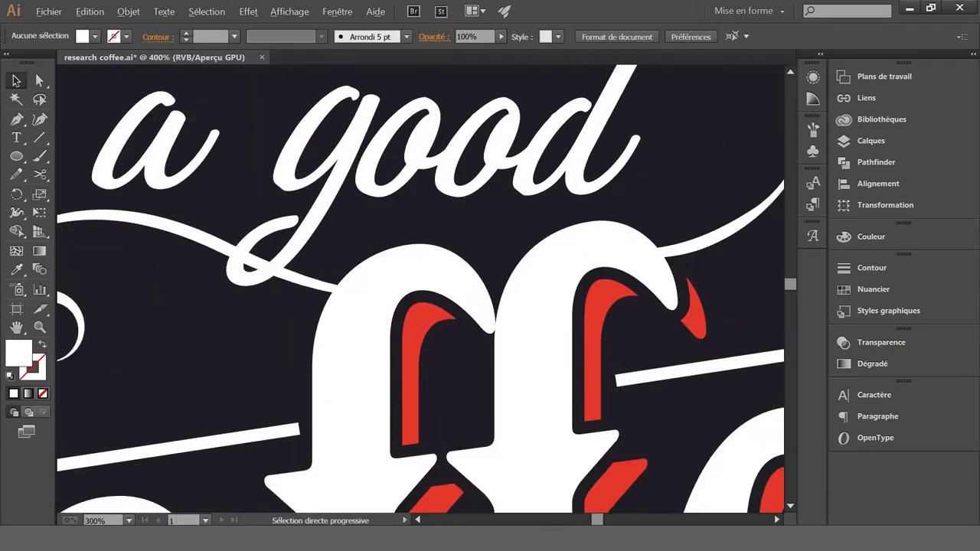
drag(441, 206, 444, 201)
key(ctrl+minus)
key(ctrl+minus)
key(ctrl+minus)
key(ctrl+plus)
key(ctrl+plus)
key(ctrl+plus)
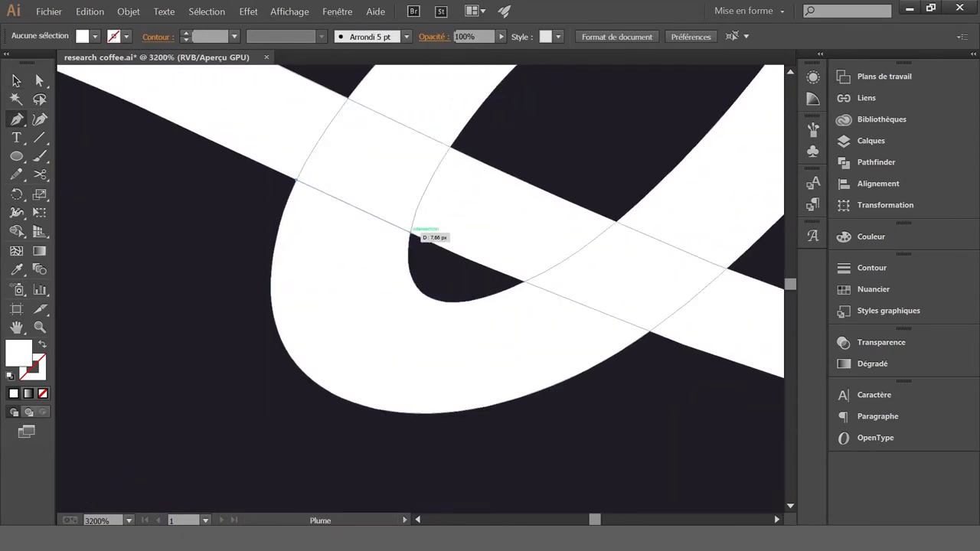
Add an anchor point on the swash loop where the strokes cross
click(413, 231)
scroll(413, 230, down, 2)
scroll(413, 230, right, 3)
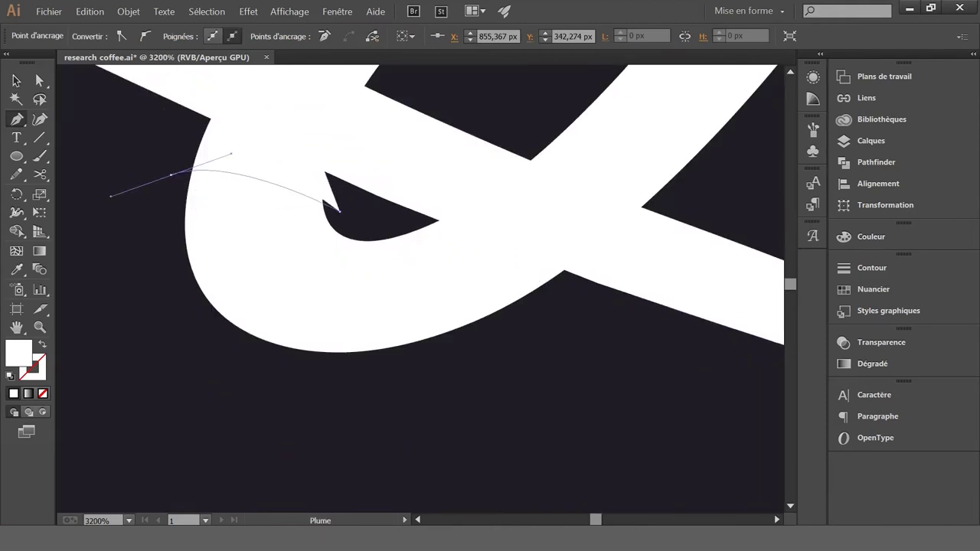
key(ctrl+minus)
key(ctrl+minus)
key(ctrl+minus)
Save the poster document with Save As
key(ctrl+minus)
key(ctrl+minus)
key(ctrl+minus)
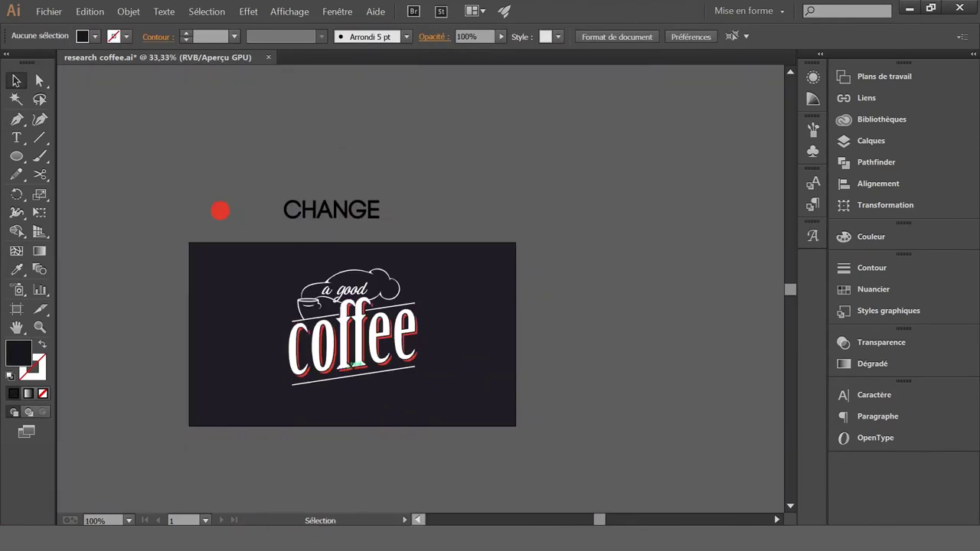
key(ctrl+plus)
key(ctrl+plus)
key(ctrl+shift+s)
key(ctrl+minus)
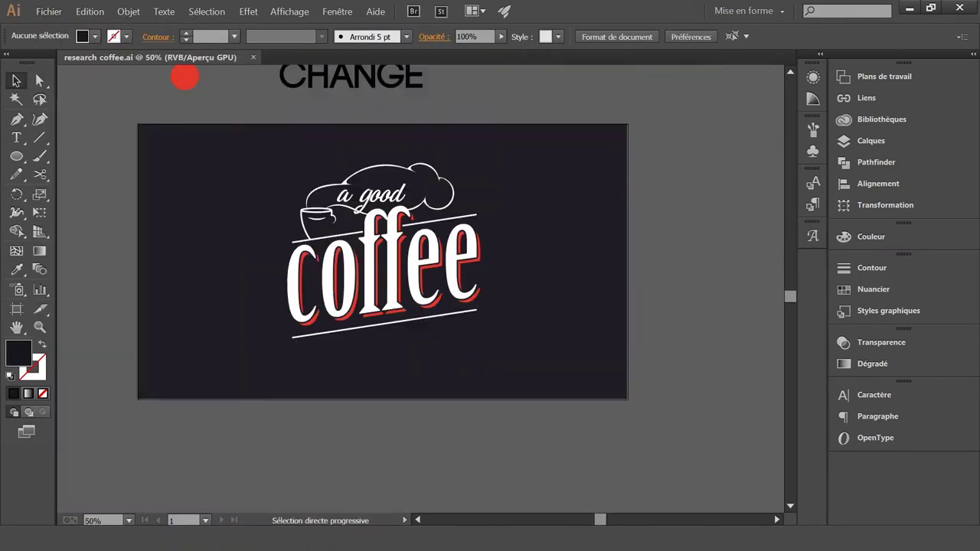
Add a white 'CAN' beneath the coffee lettering, undoing stray moves of CHANGE
drag(348, 83, 320, 402)
text(C)
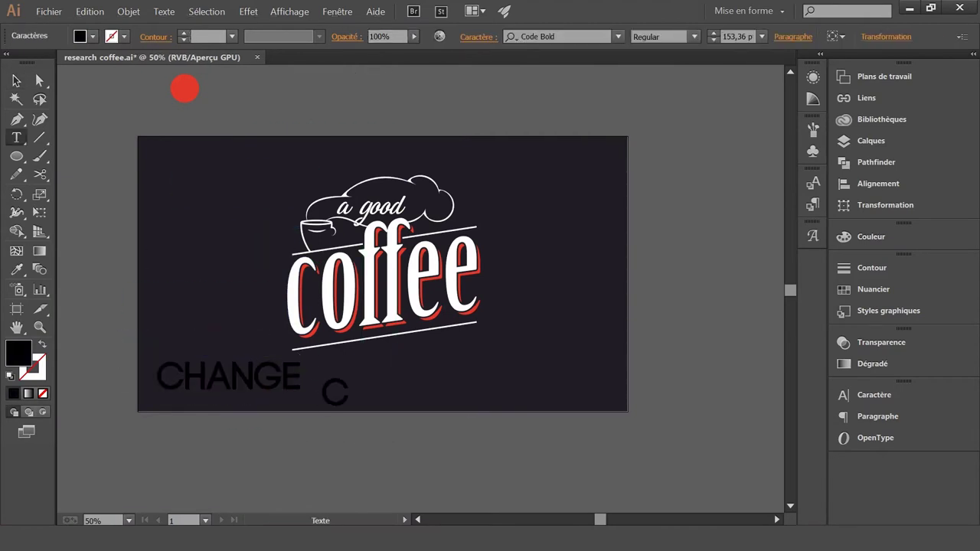
text(AN)
key(Escape)
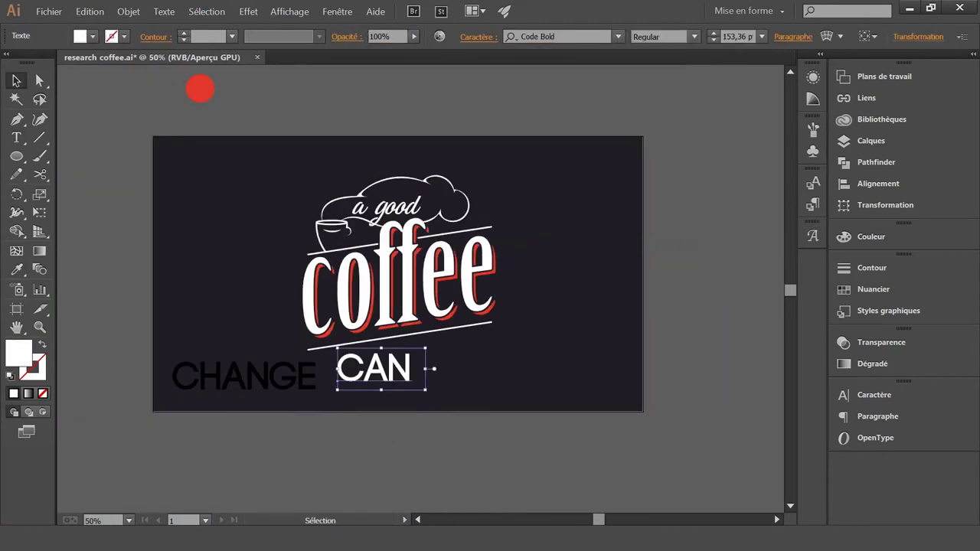
drag(230, 268, 226, 229)
key(ctrl+plus)
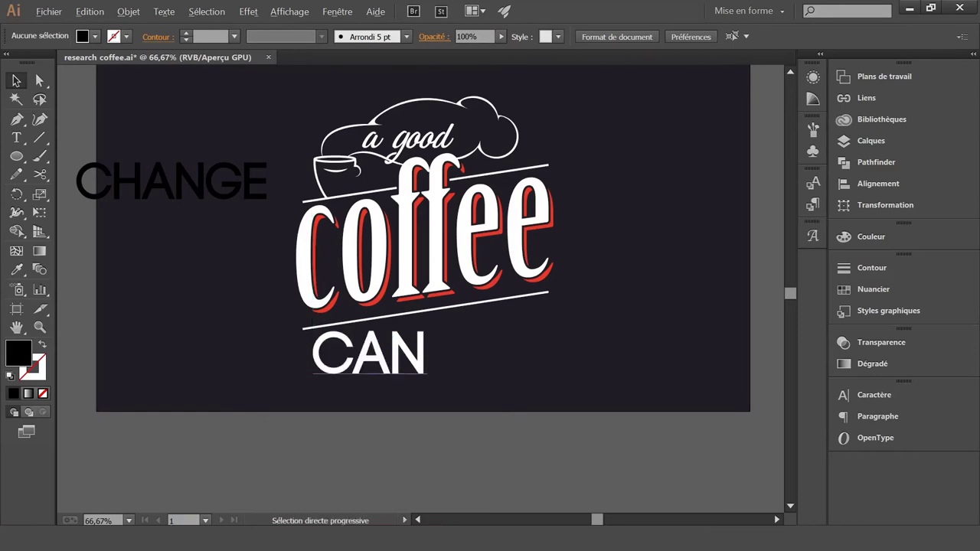
key(ctrl+z)
key(ctrl+z)
key(ctrl+z)
key(ctrl+z)
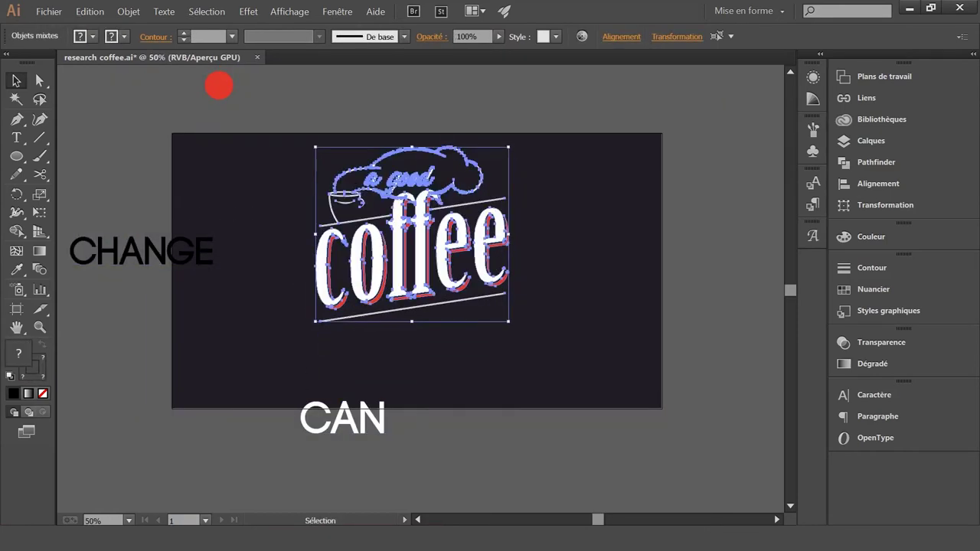
key(ctrl+shift+z)
key(ctrl+shift+z)
key(ctrl+1)
Apply Manual Distortion to CAN and position it beneath the coffee lettering
click(248, 12)
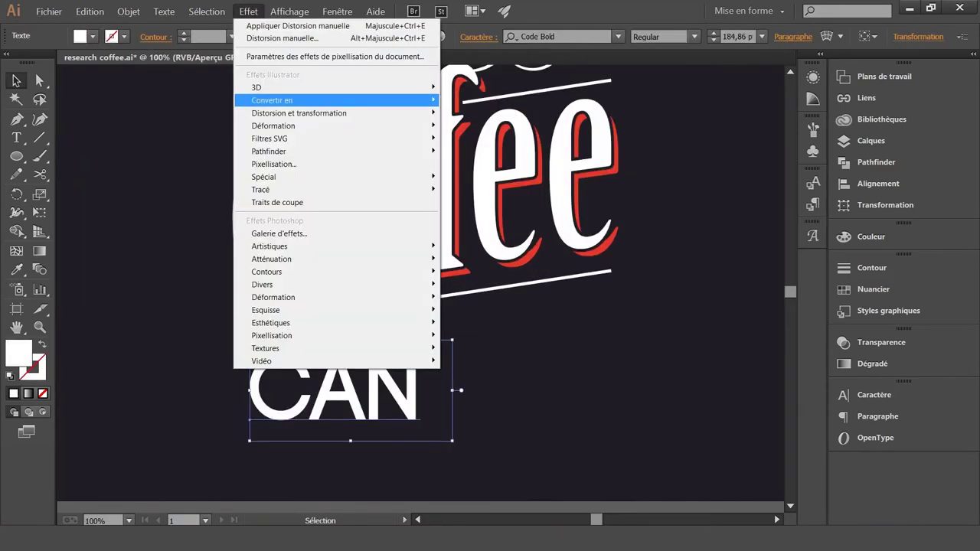
click(281, 37)
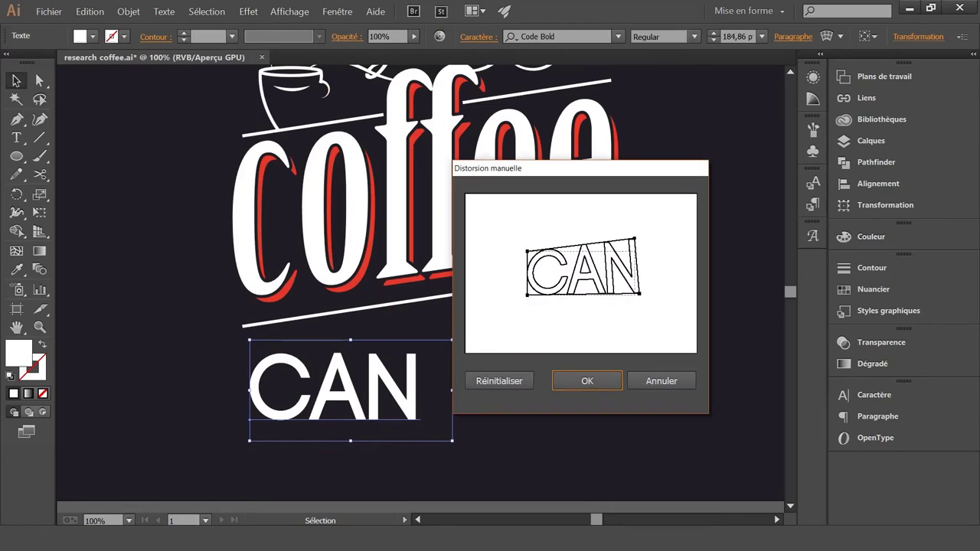
key(Return)
drag(380, 345, 381, 354)
key(ctrl+plus)
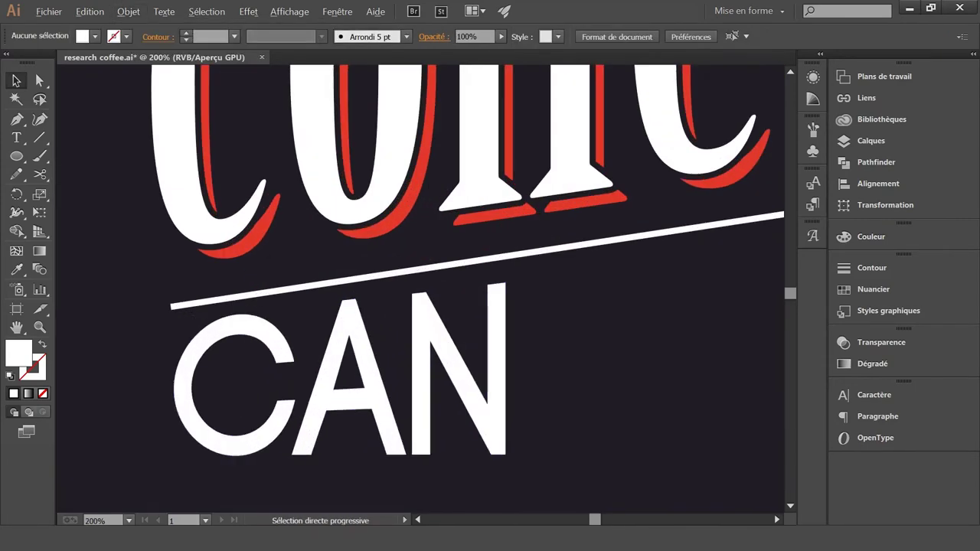
Adjust CAN's distortion and position, and retype the copied text as 'A DAY'
drag(348, 302, 344, 298)
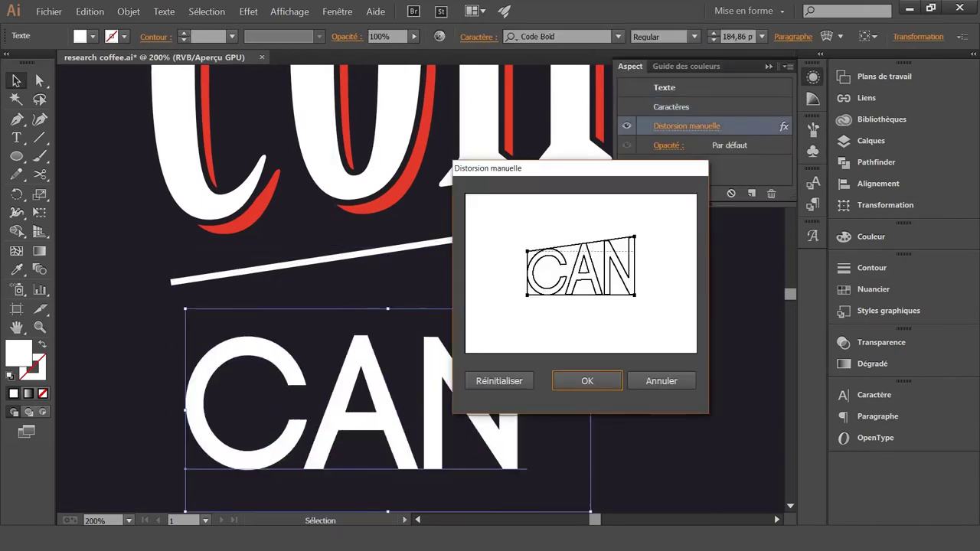
drag(438, 352, 421, 279)
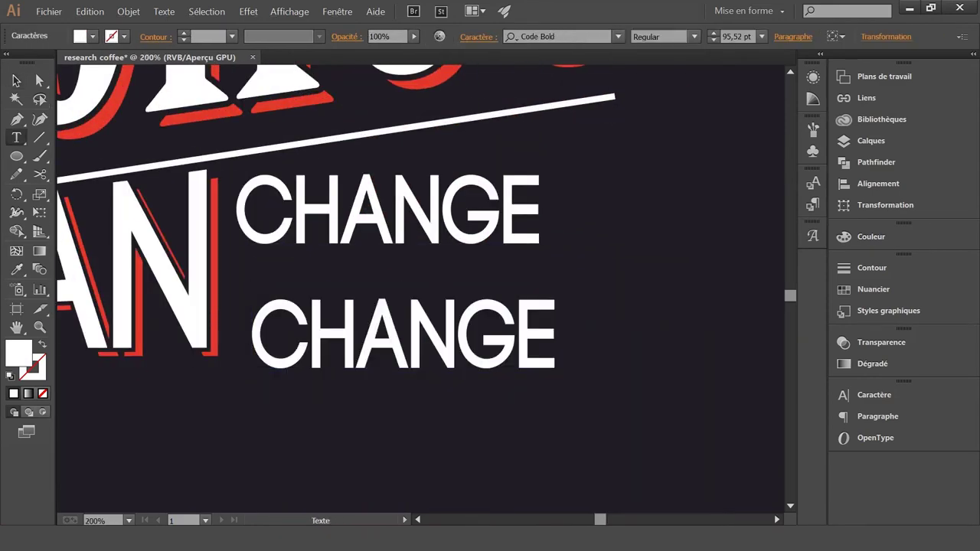
text(A DAY)
key(Escape)
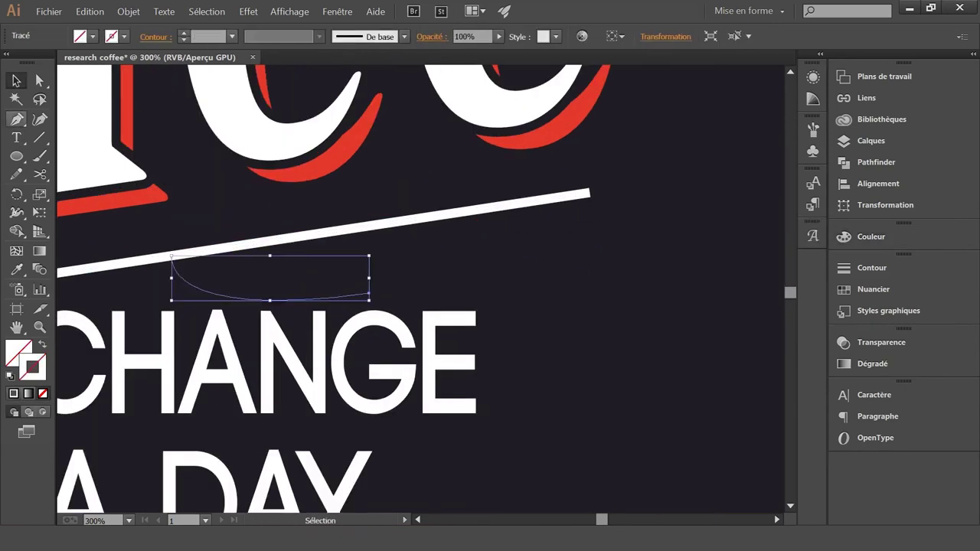
Pen-draw white scalloped cloud curves hanging beneath the lower line above CHANGE
drag(387, 277, 131, 158)
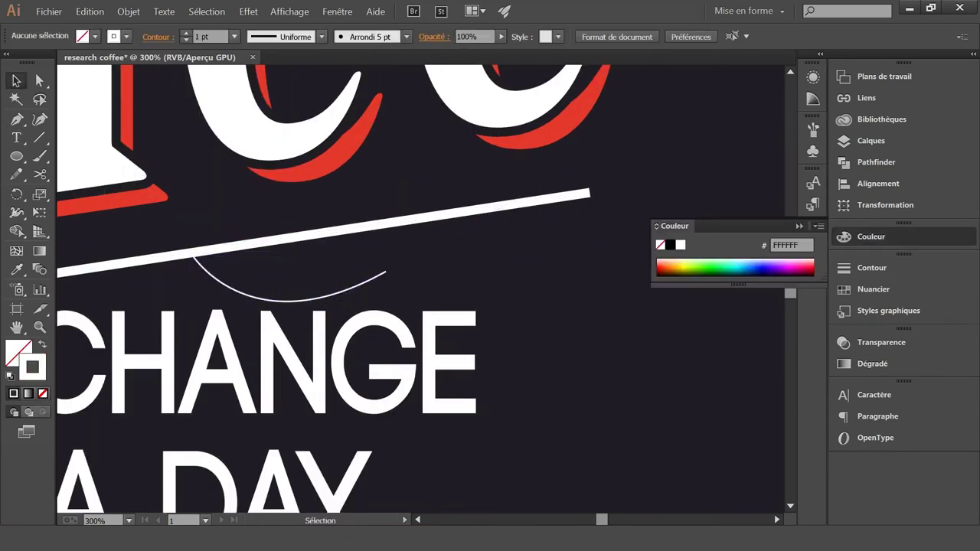
ctrl+click(523, 249)
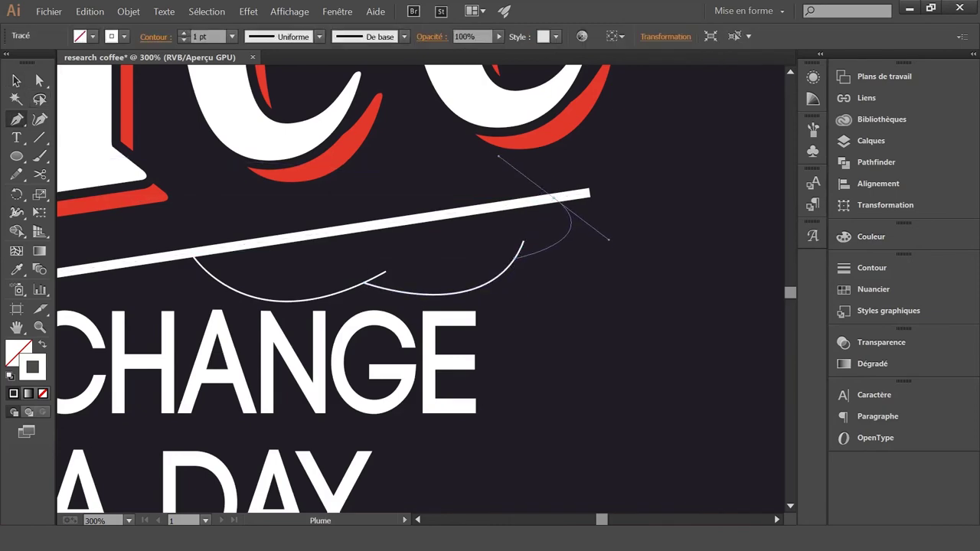
key(v)
key(ctrl+plus)
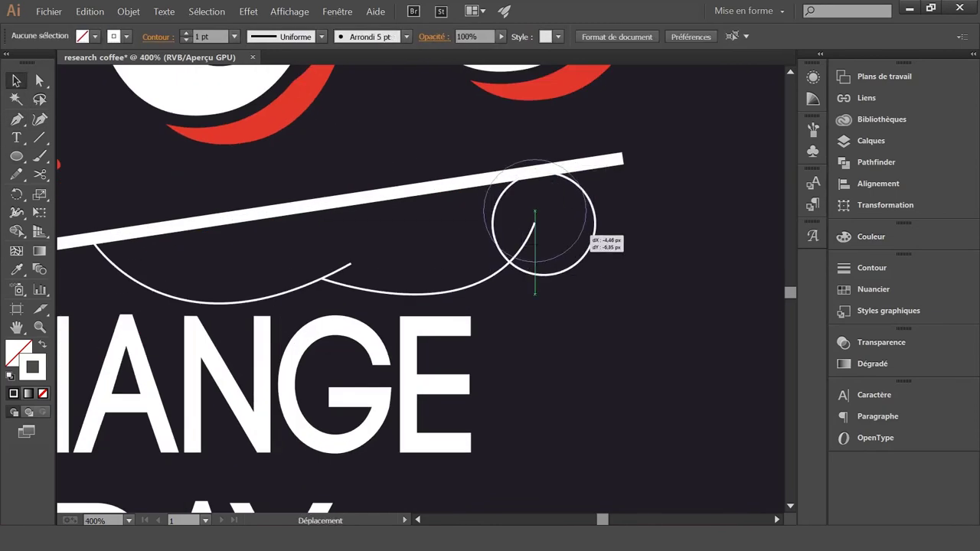
key(ctrl+plus)
key(ctrl+plus)
key(ctrl+plus)
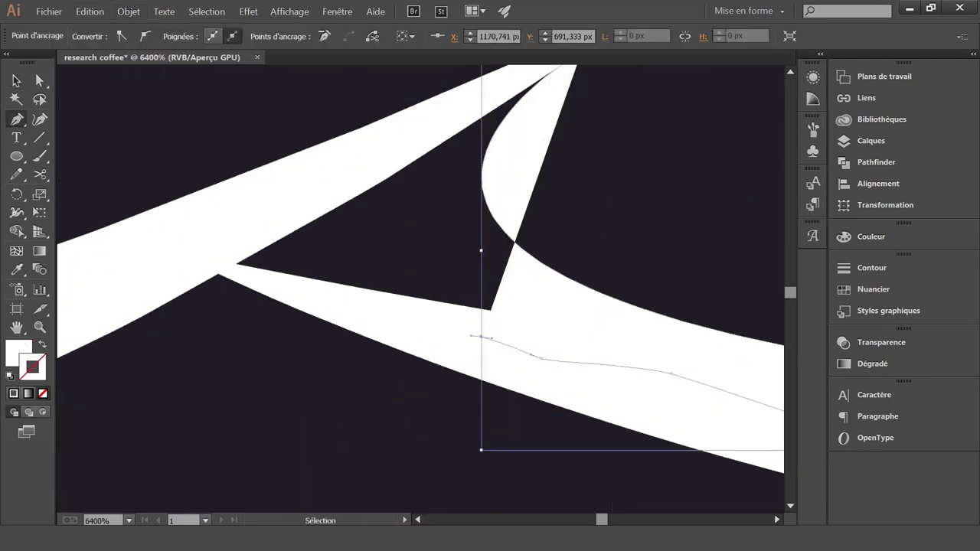
key(ctrl+minus)
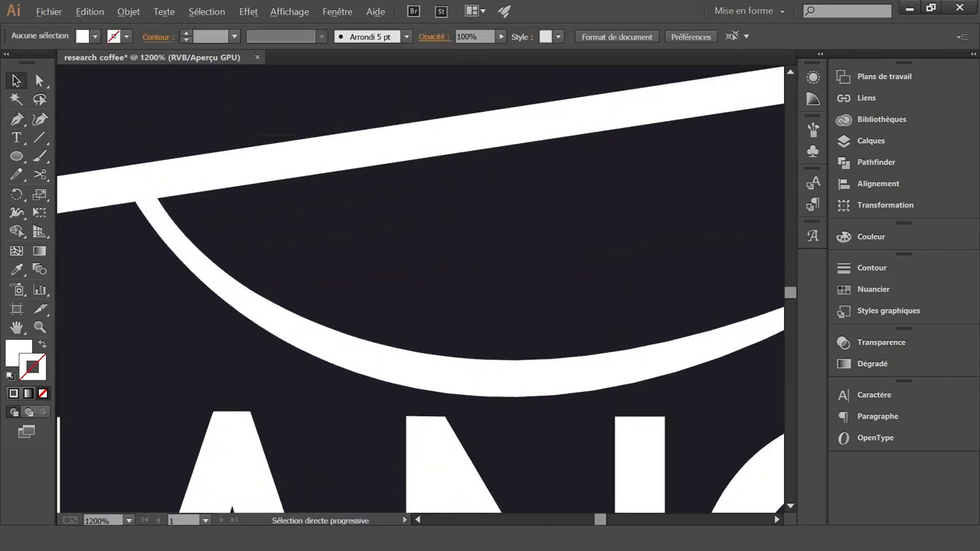
key(v)
key(F6)
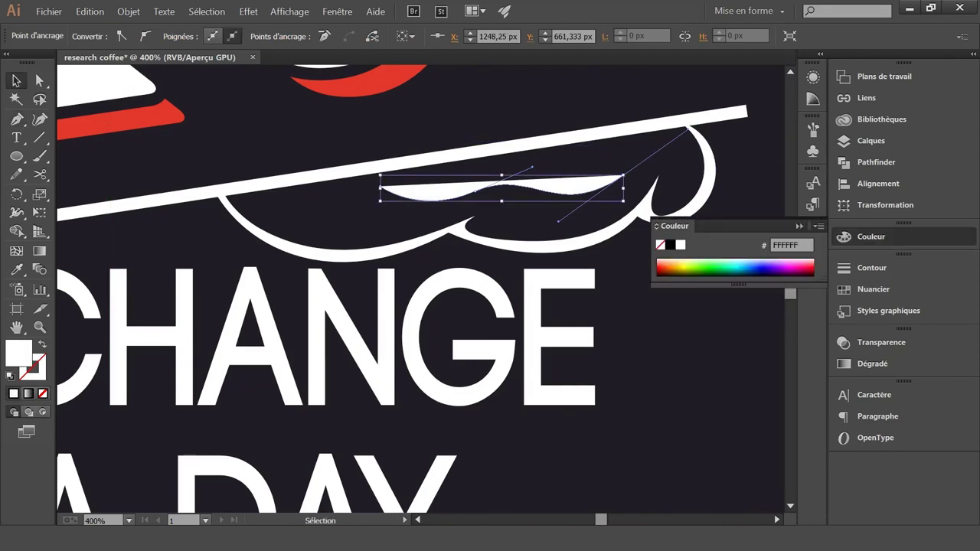